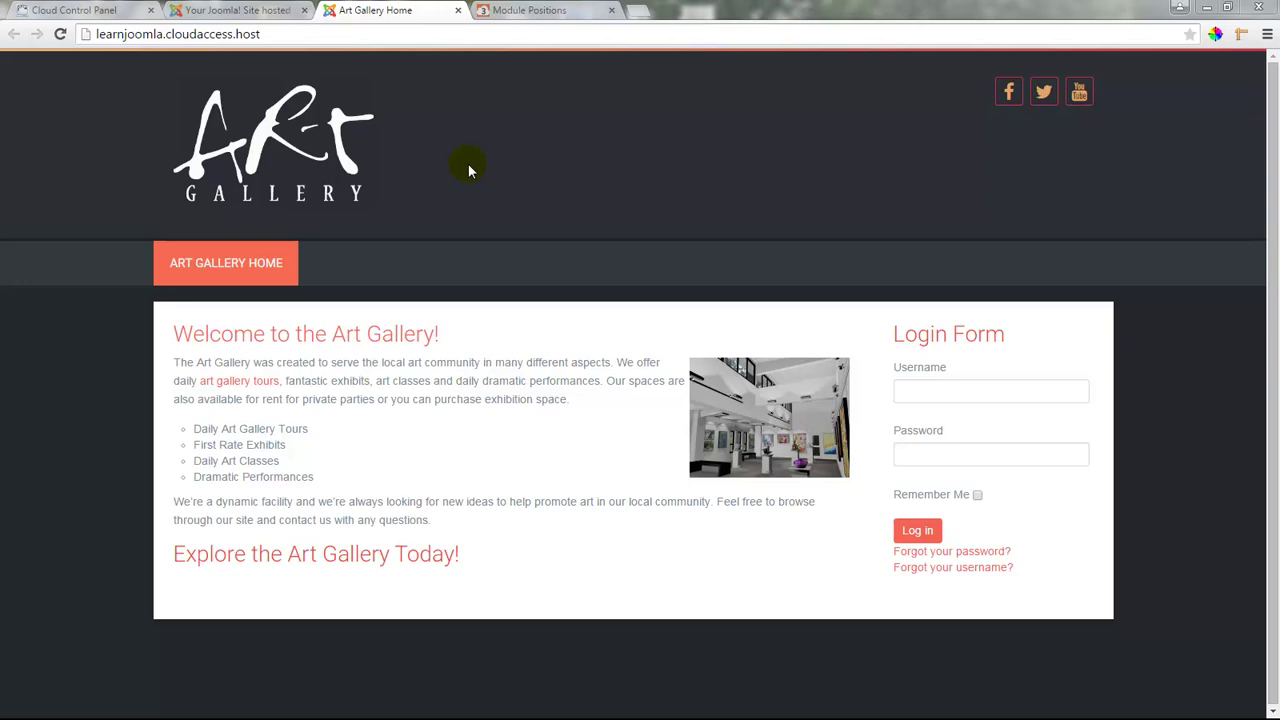
Trash every site module except Login Form in the Joomla Module Manager.
click(284, 14)
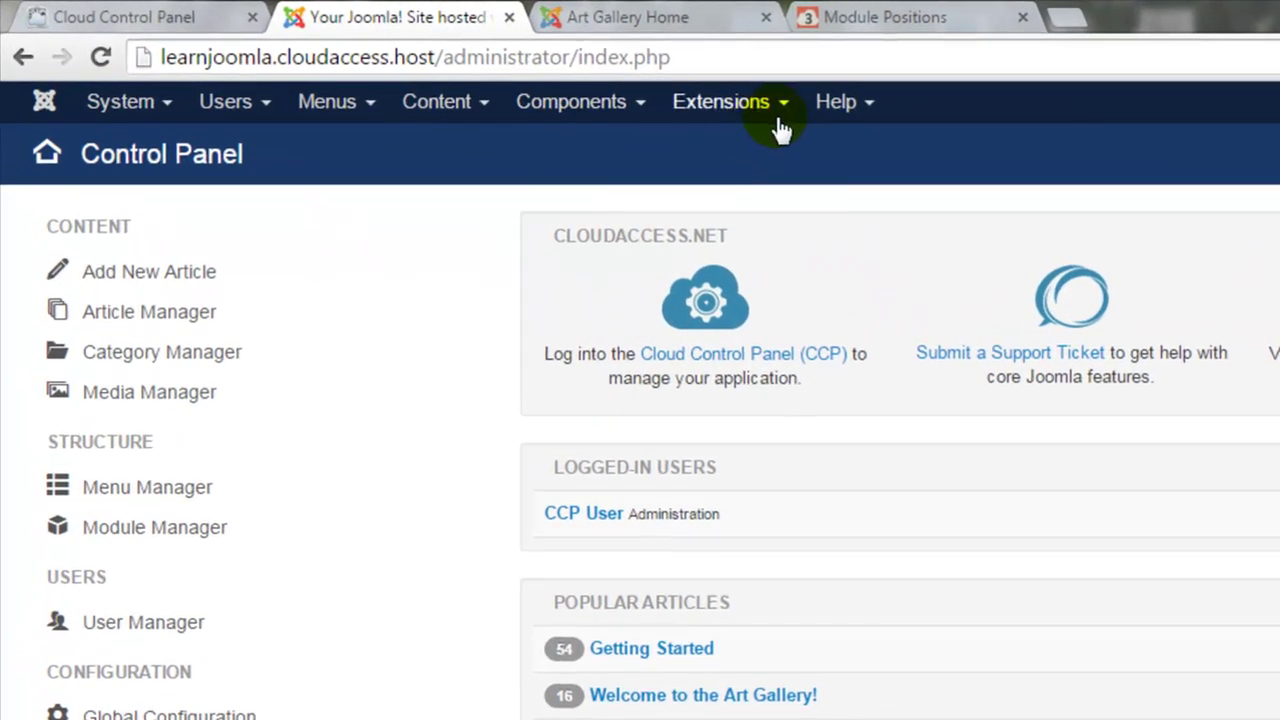
click(779, 108)
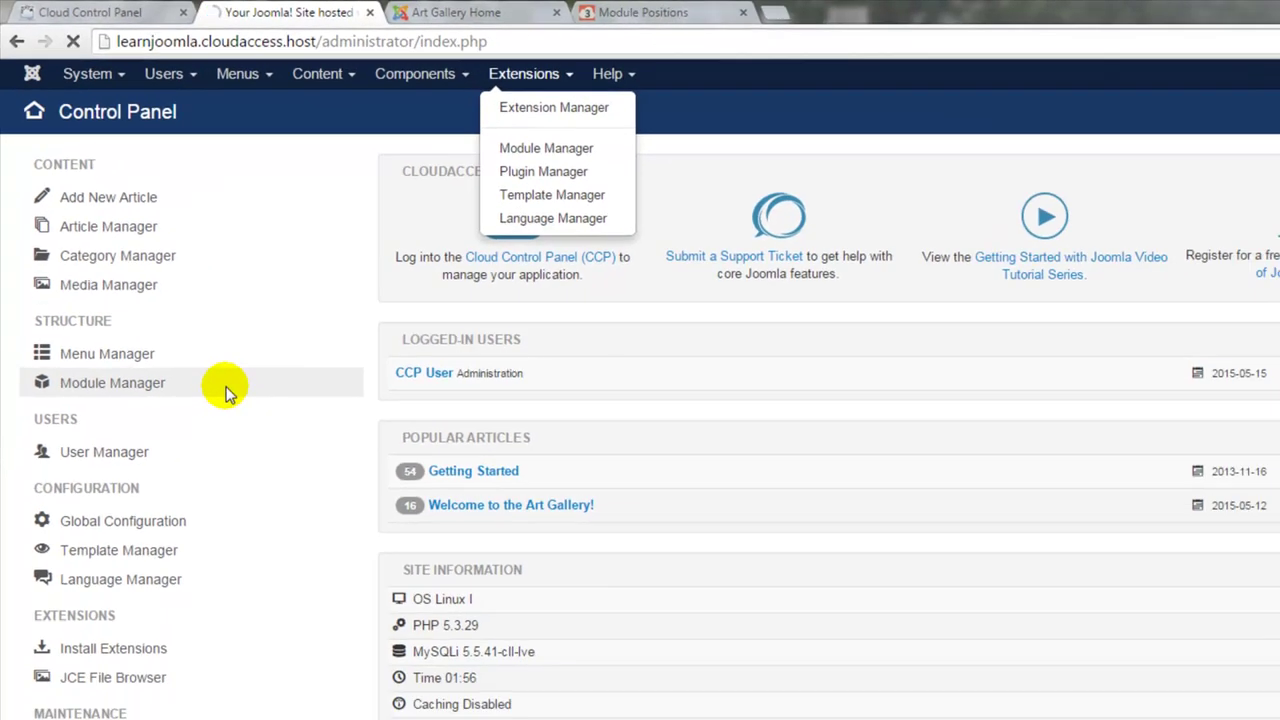
click(316, 543)
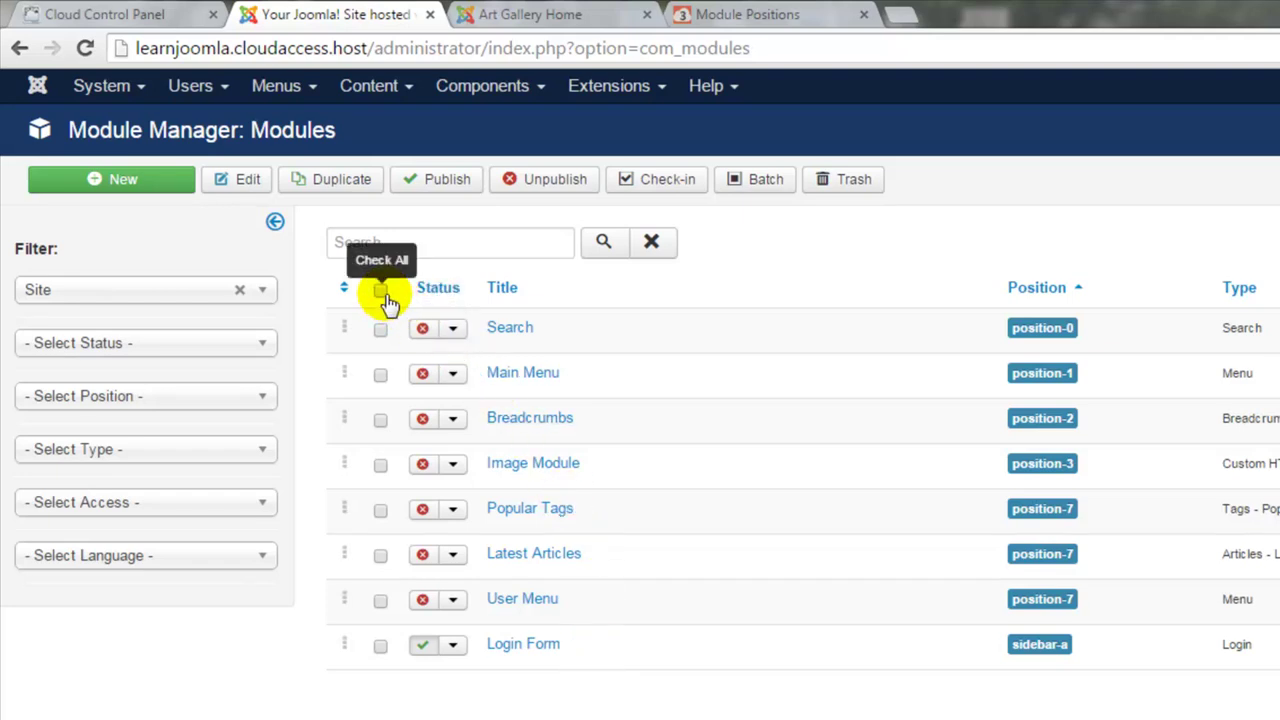
click(382, 294)
click(382, 649)
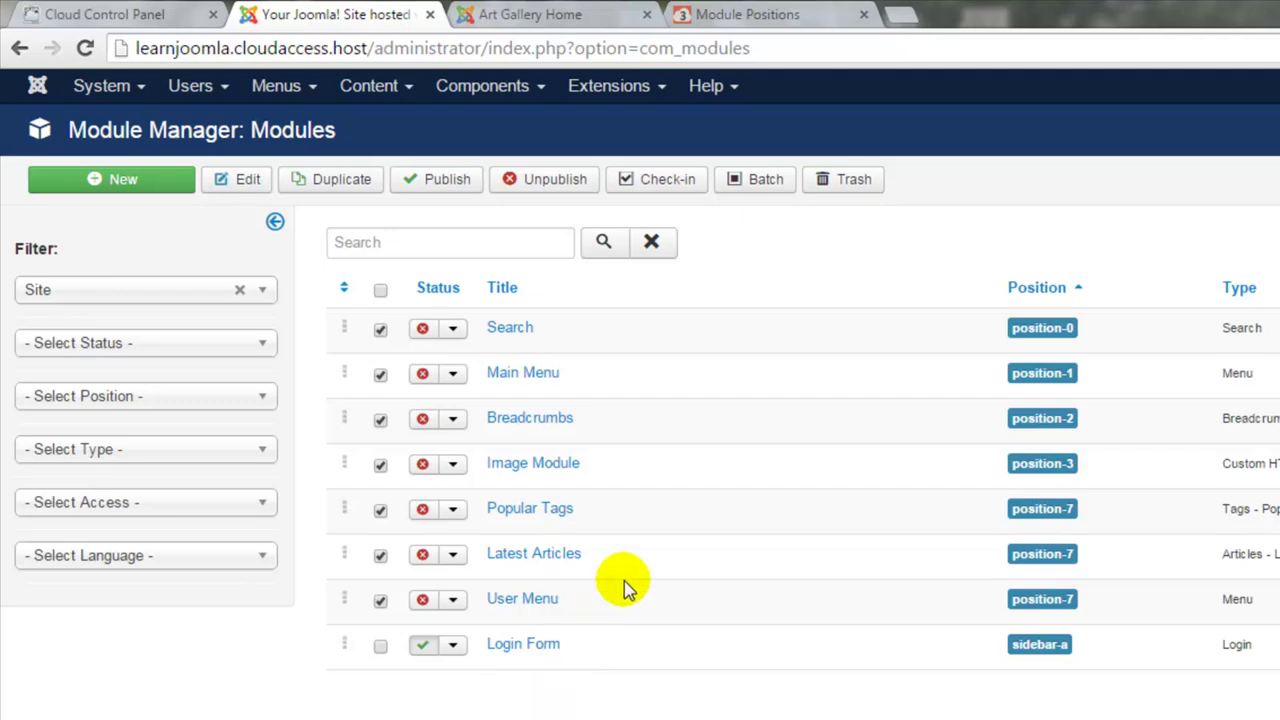
click(853, 186)
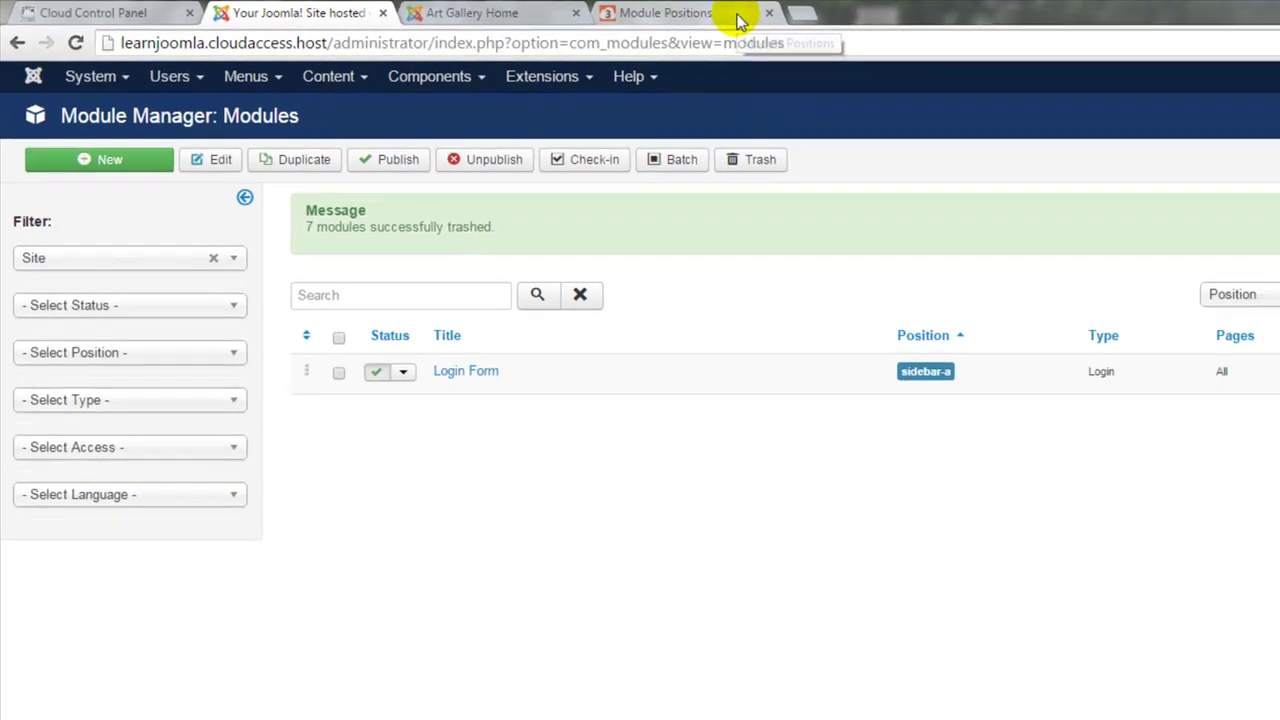
Examine the template's available module positions on the Module Positions demo page and return to the Module Manager.
click(738, 22)
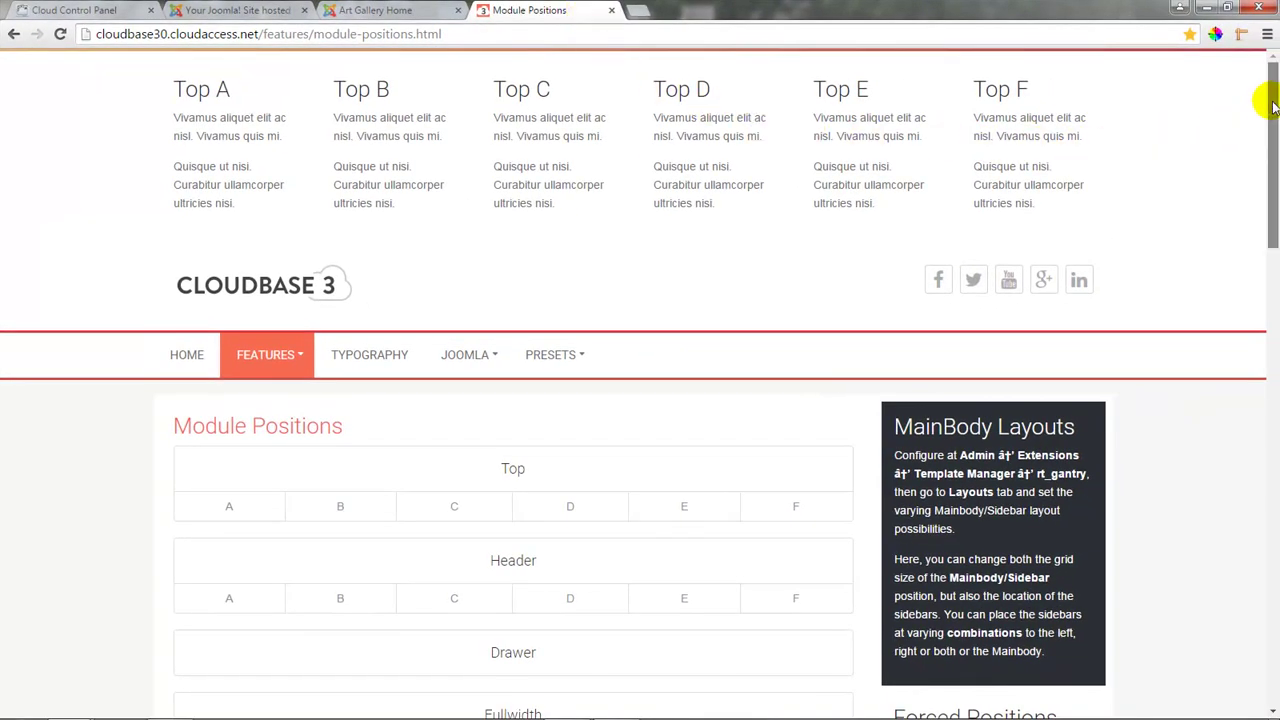
drag(1268, 106, 1272, 256)
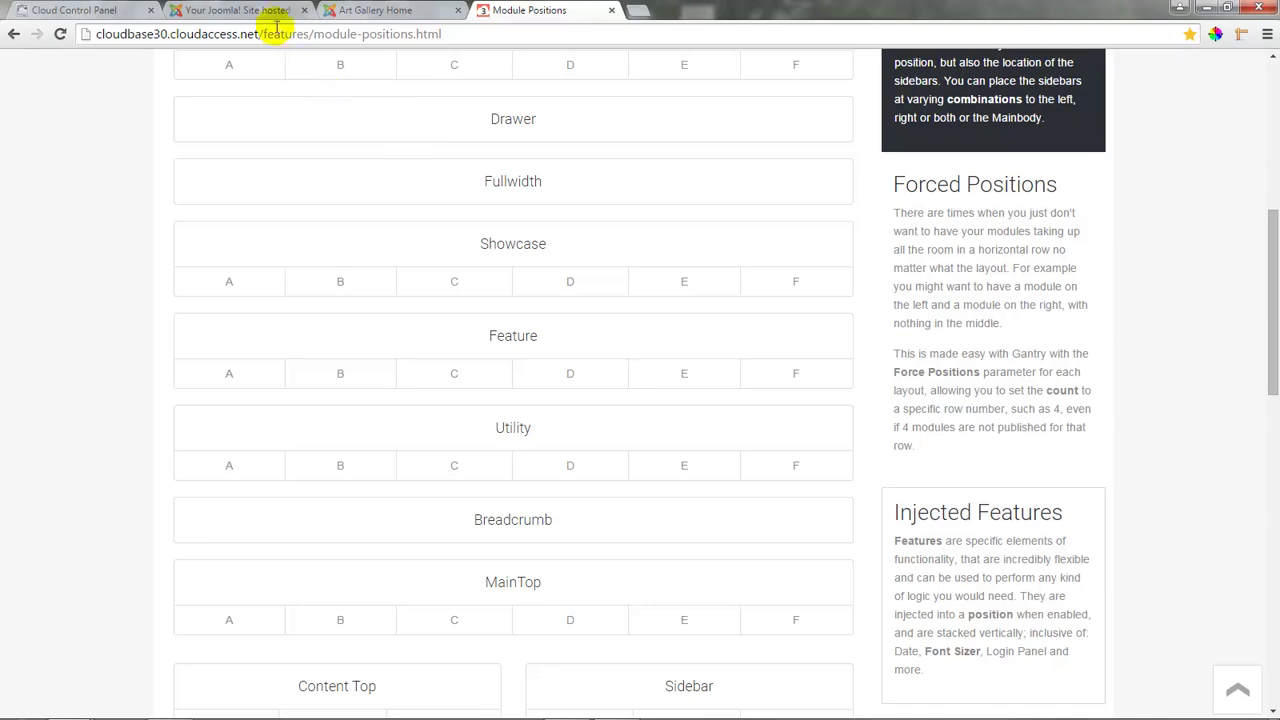
click(265, 12)
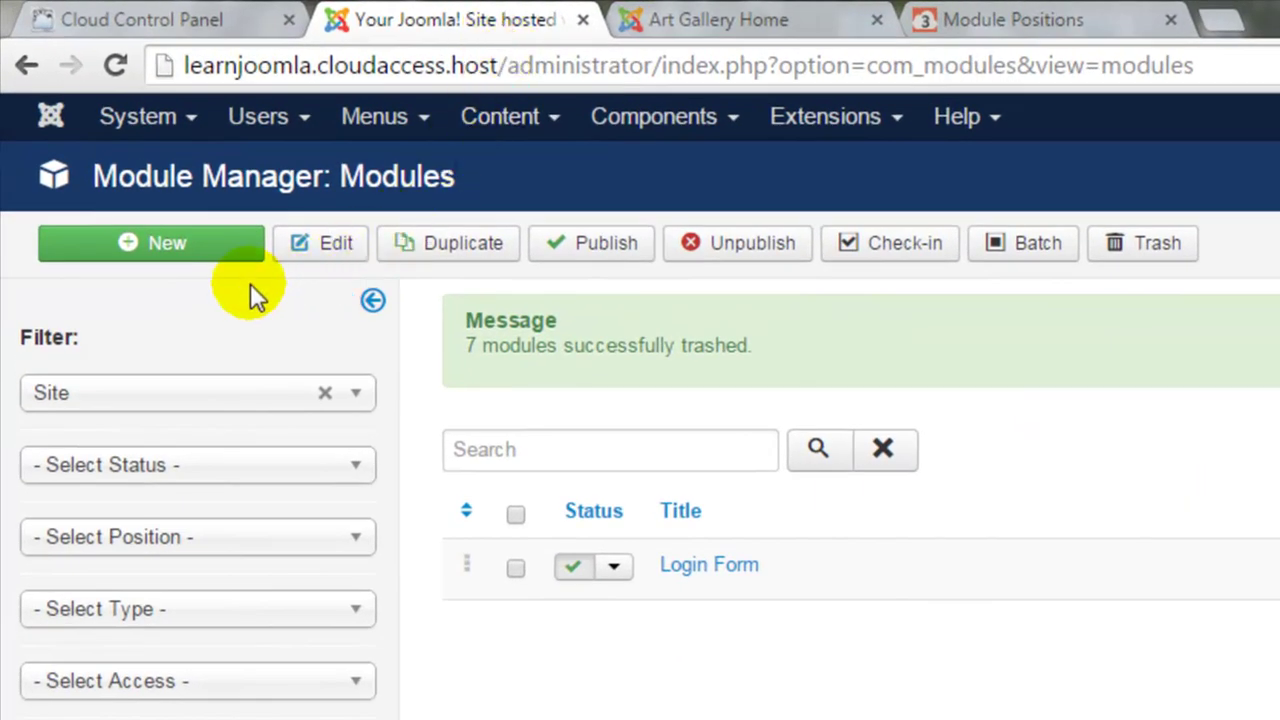
Create a new Custom HTML module titled "Art Gallery Banner".
click(176, 240)
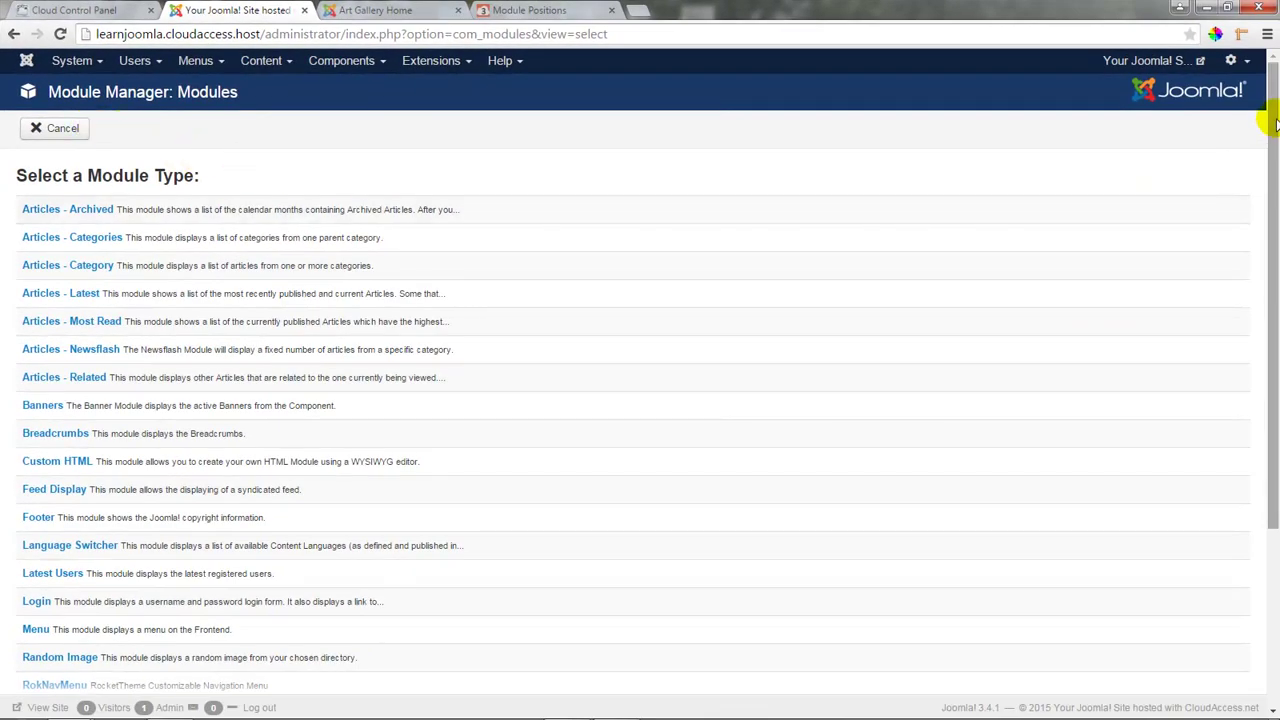
drag(1270, 110, 1273, 226)
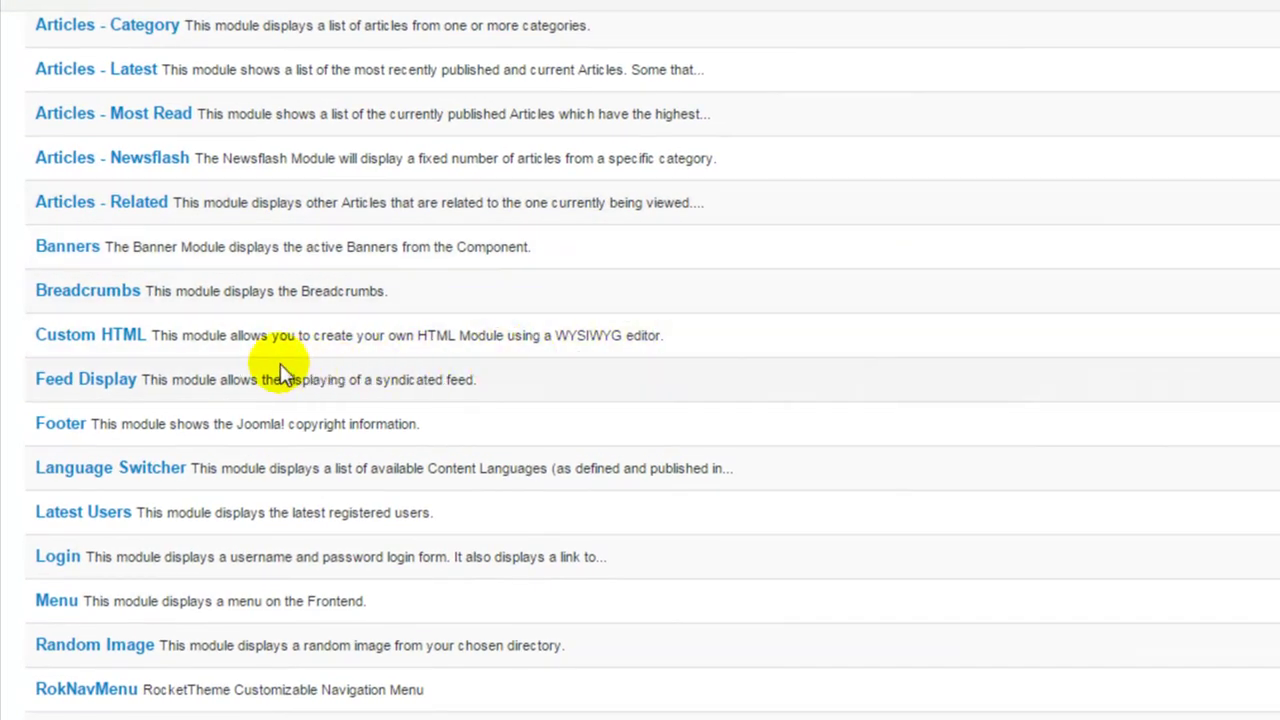
click(137, 342)
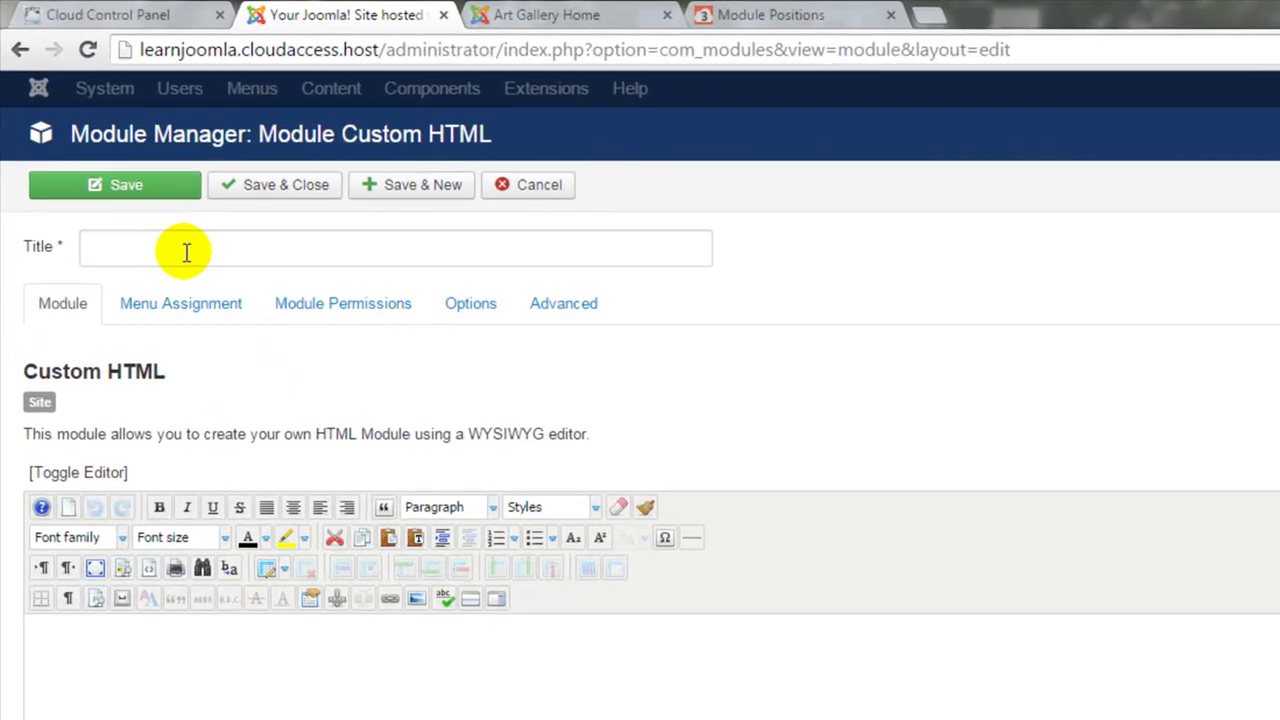
click(128, 172)
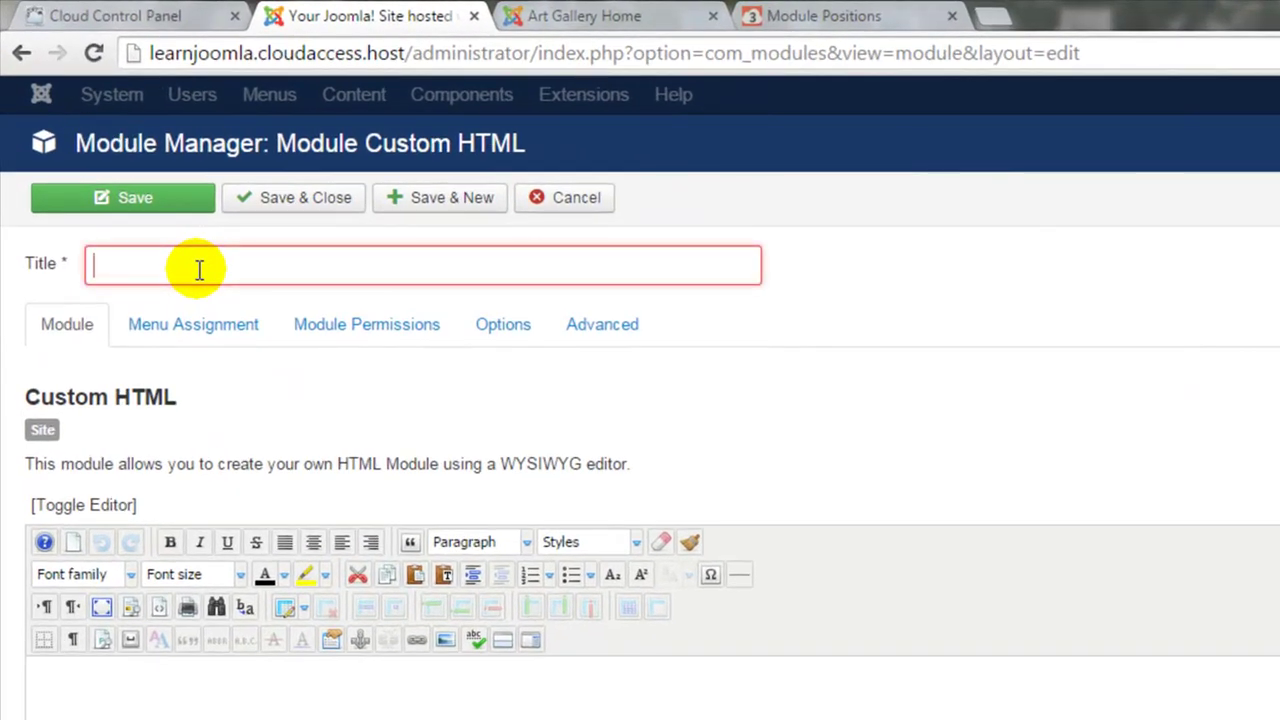
text(Art Gallery)
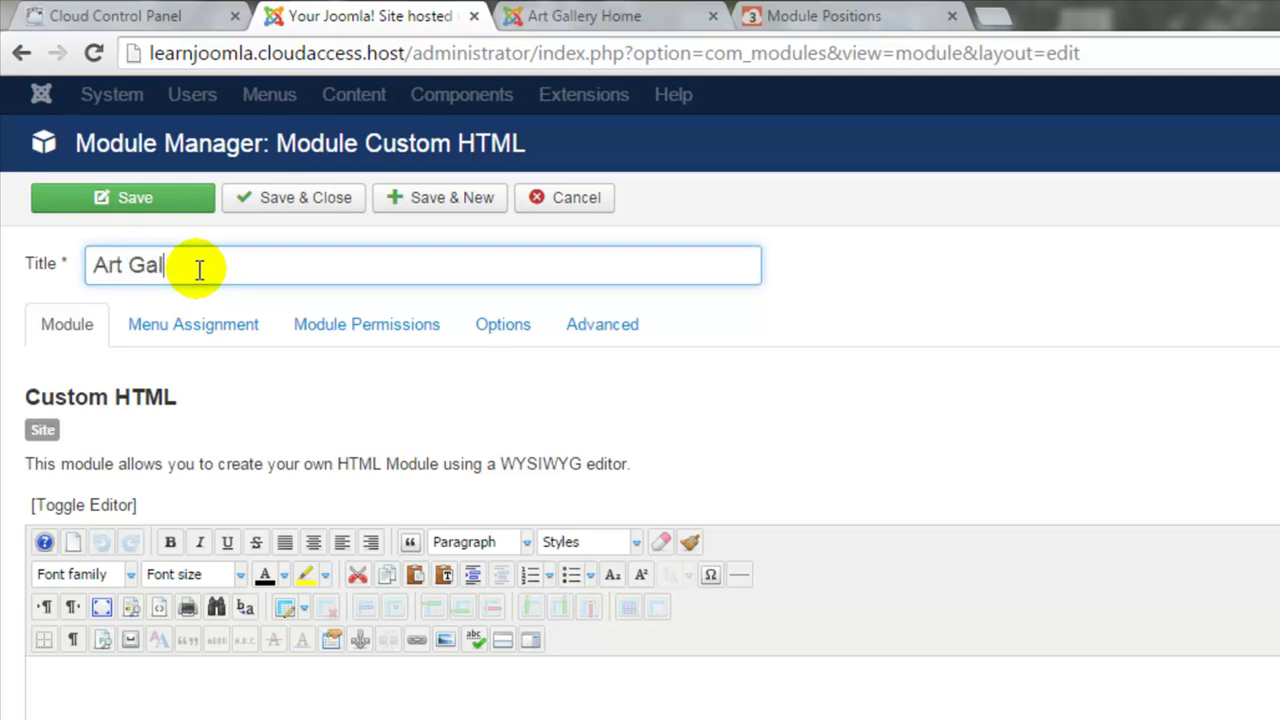
text( Banner)
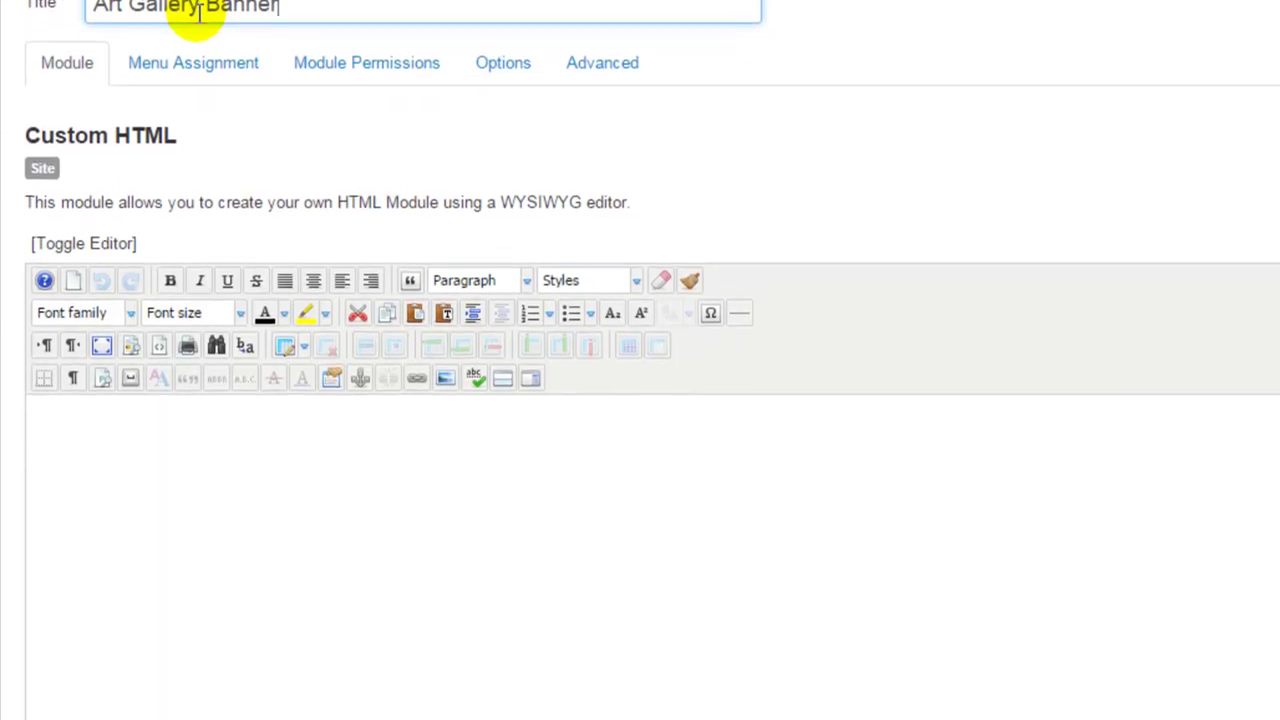
Upload showcasewide.jpg from the art gallery folder to the root image folder and insert it into the module's content.
click(177, 426)
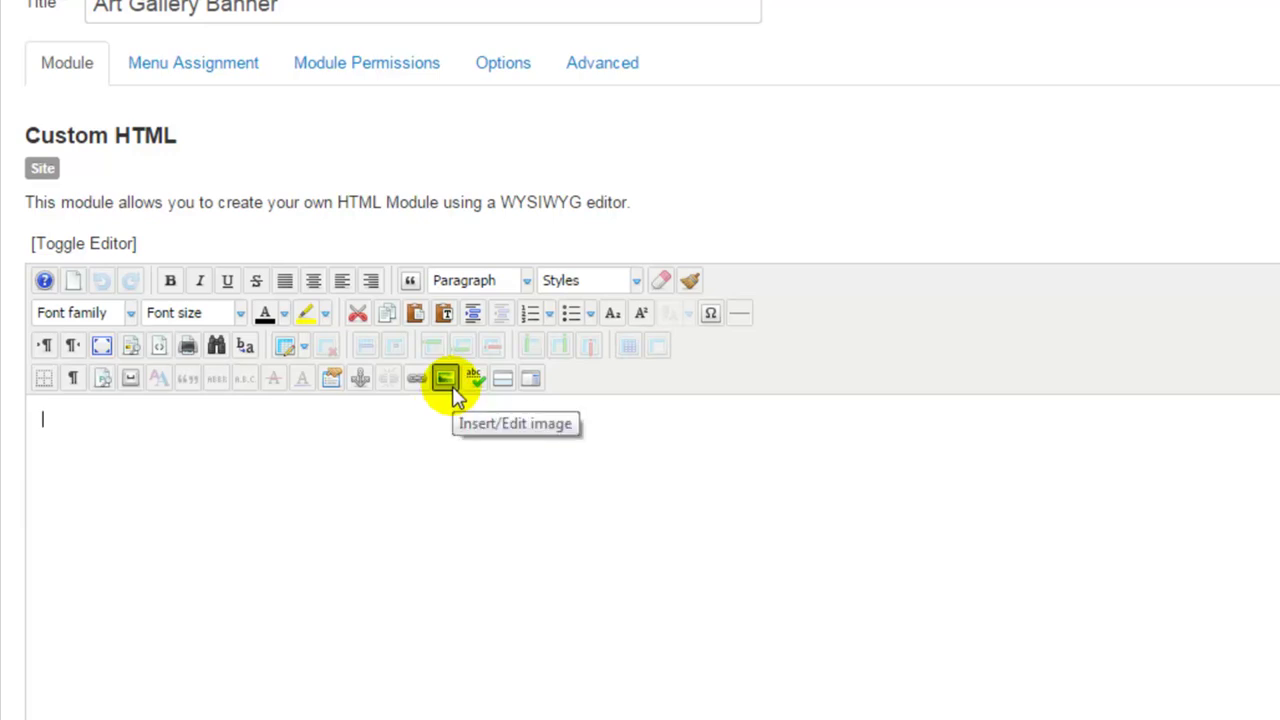
click(452, 386)
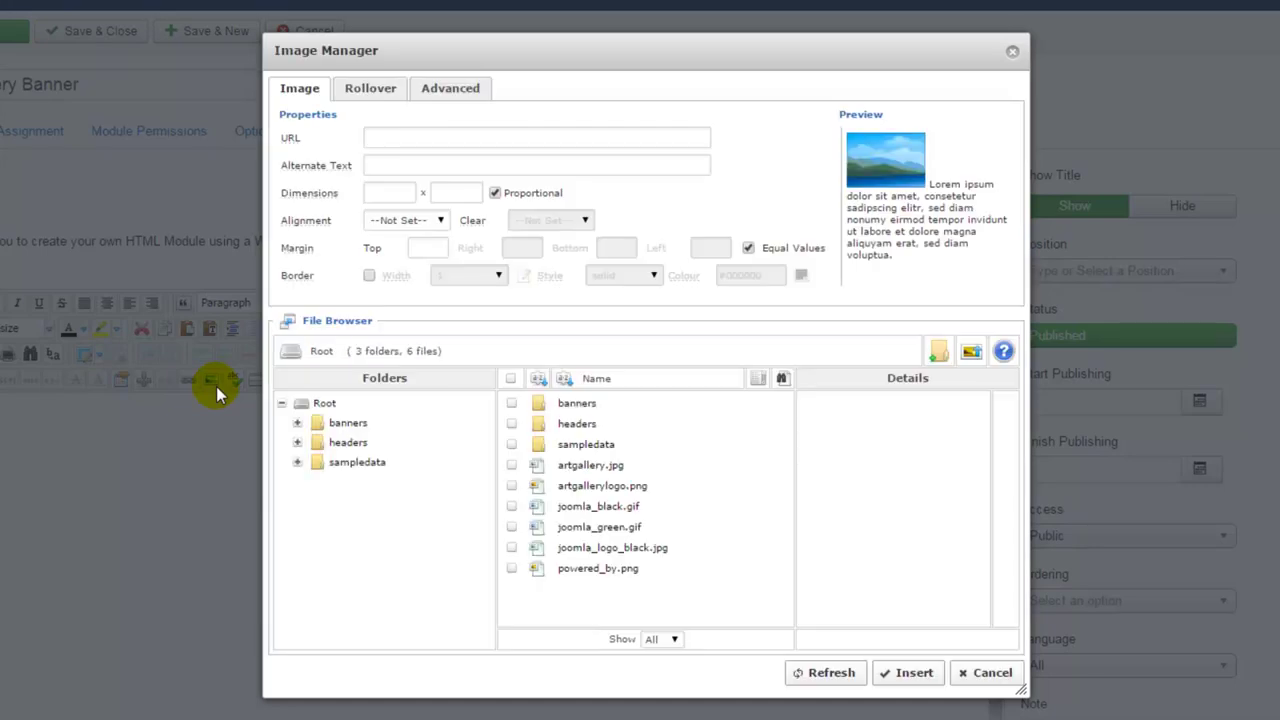
click(970, 355)
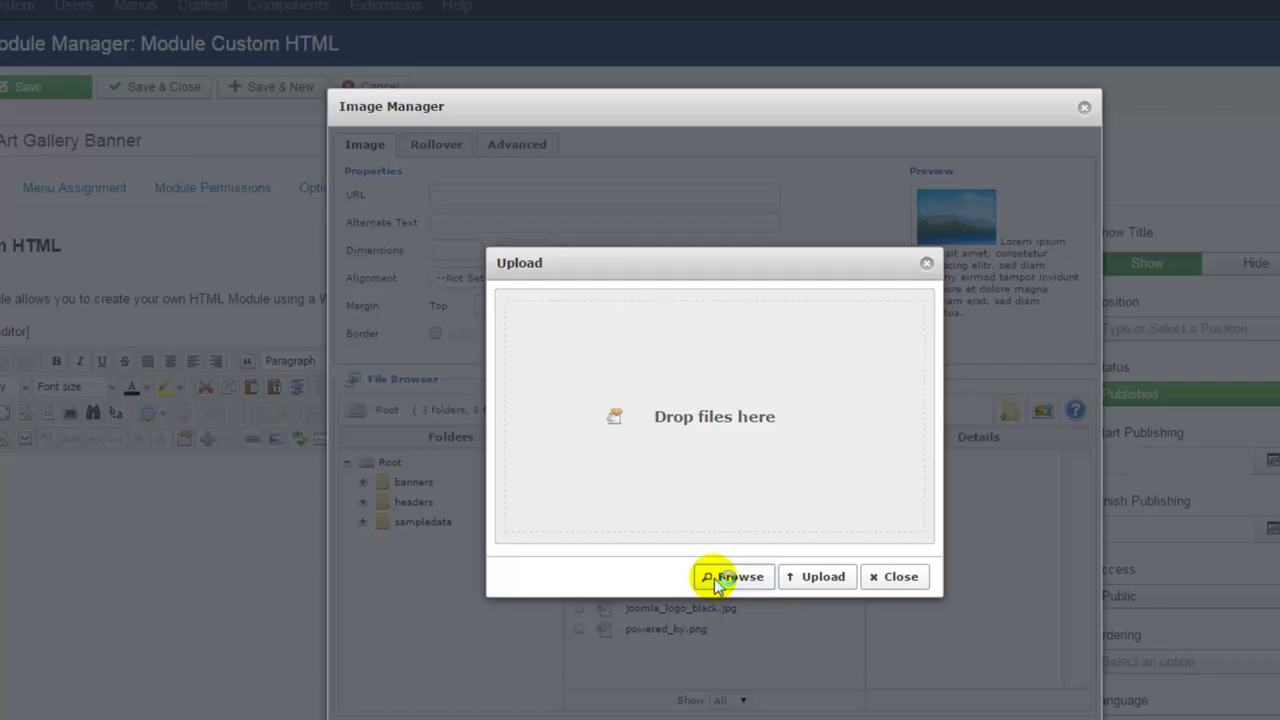
click(718, 580)
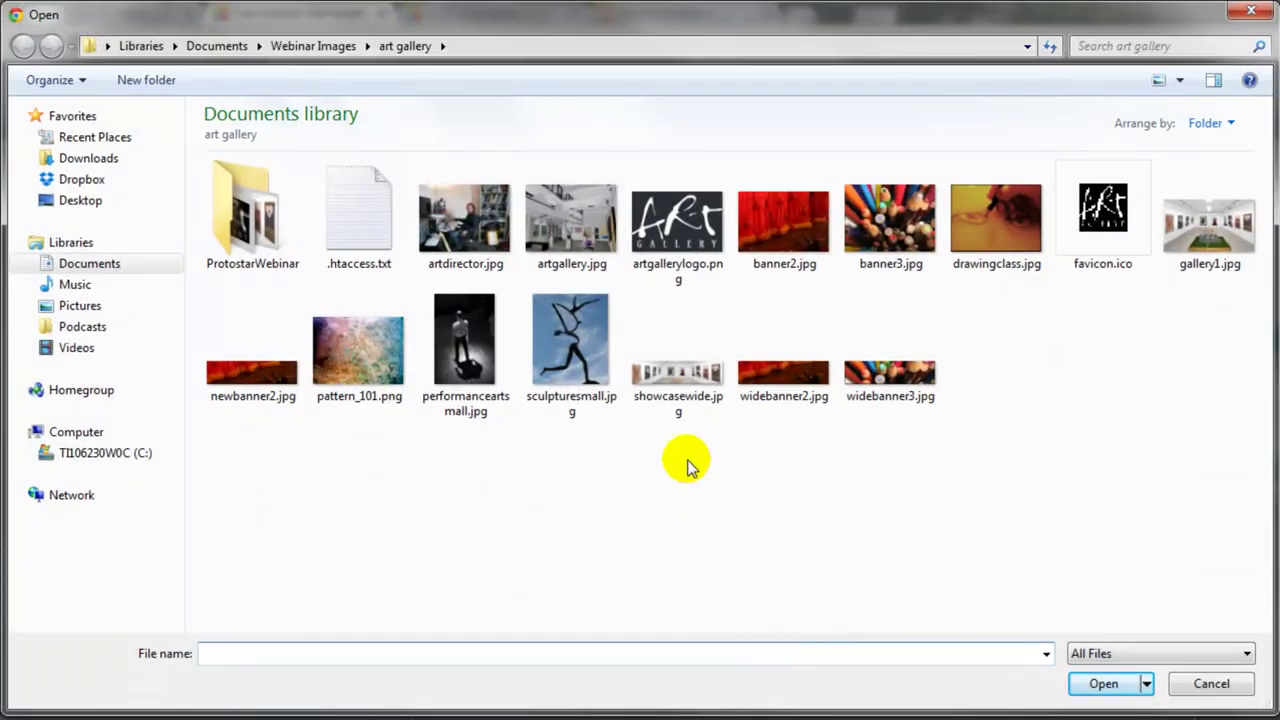
click(687, 388)
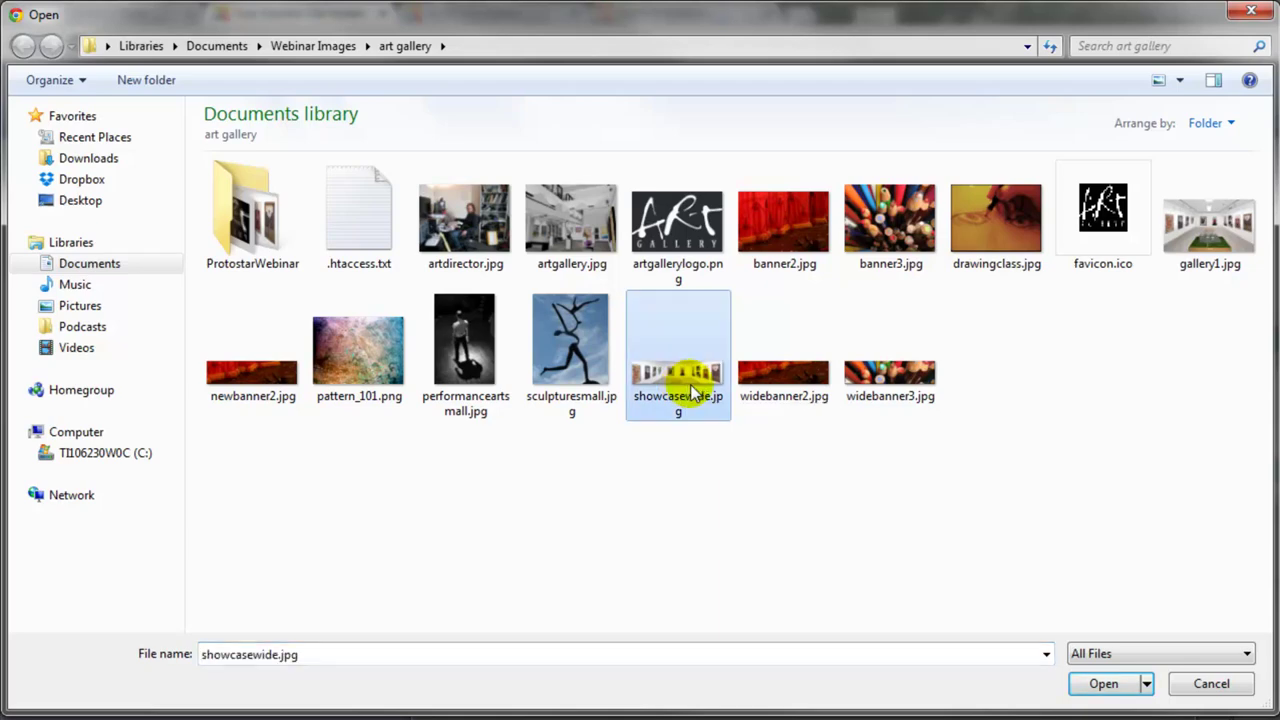
double_click(693, 390)
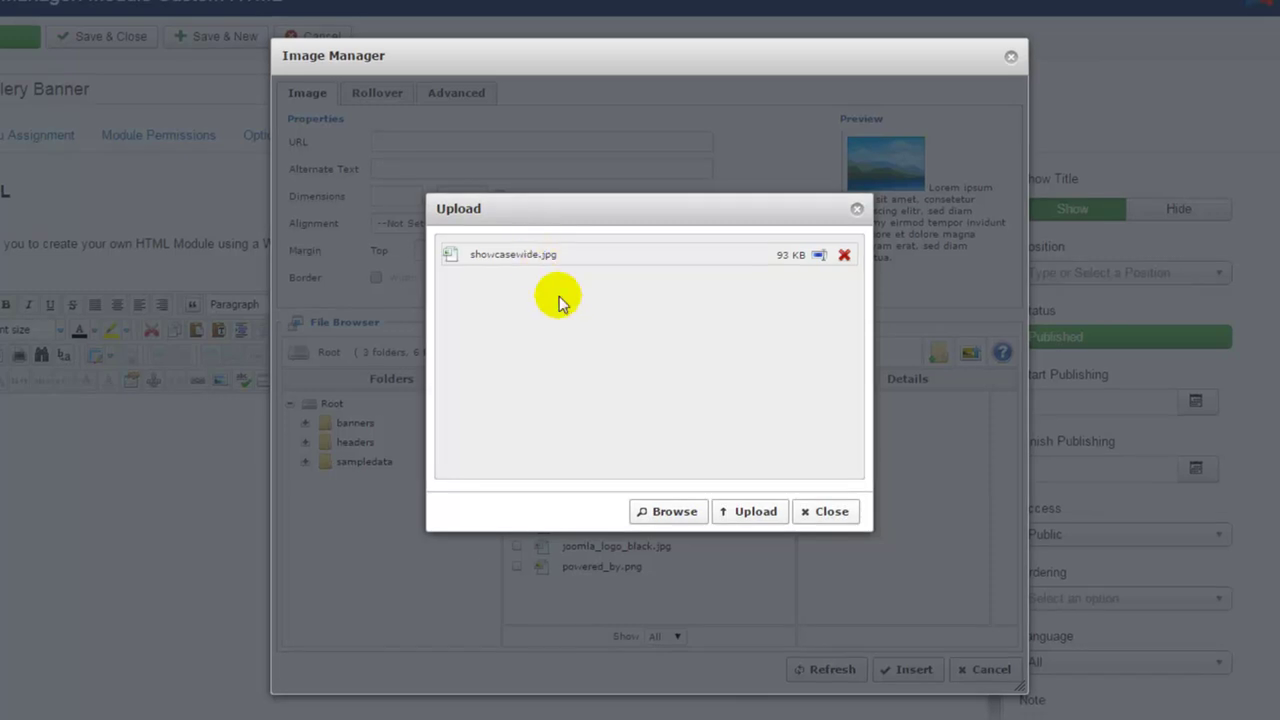
click(752, 514)
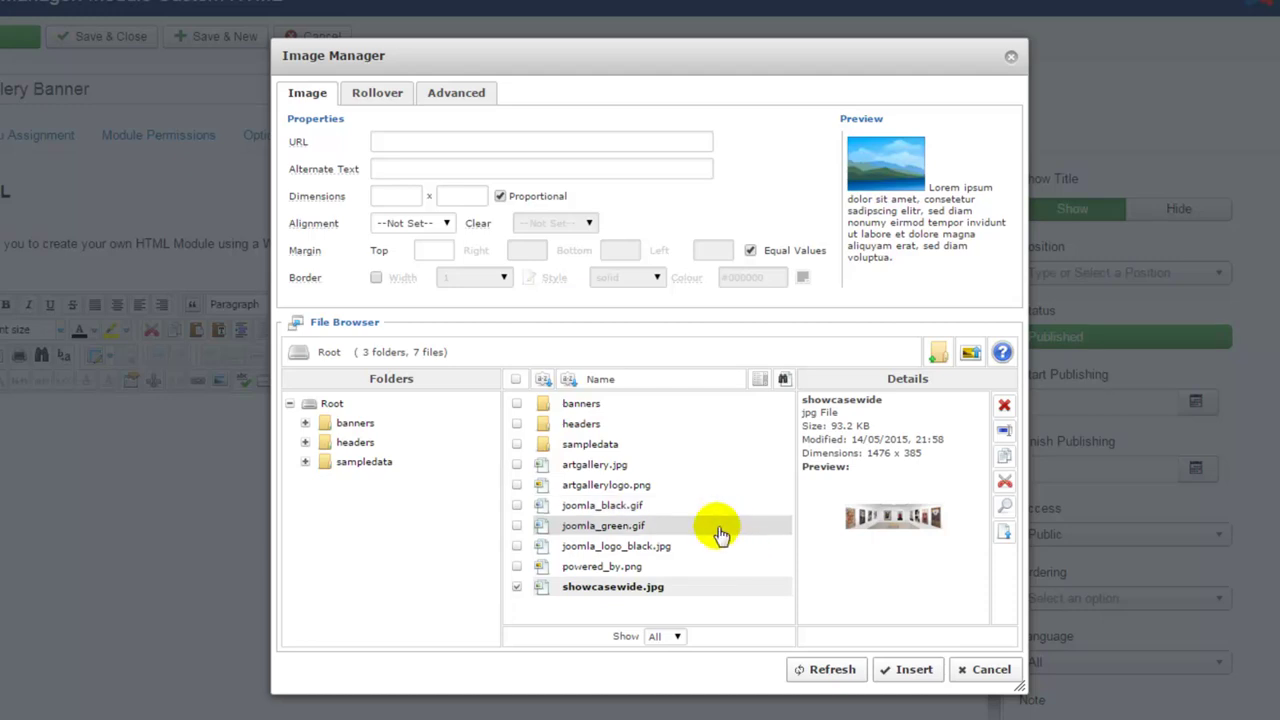
click(653, 594)
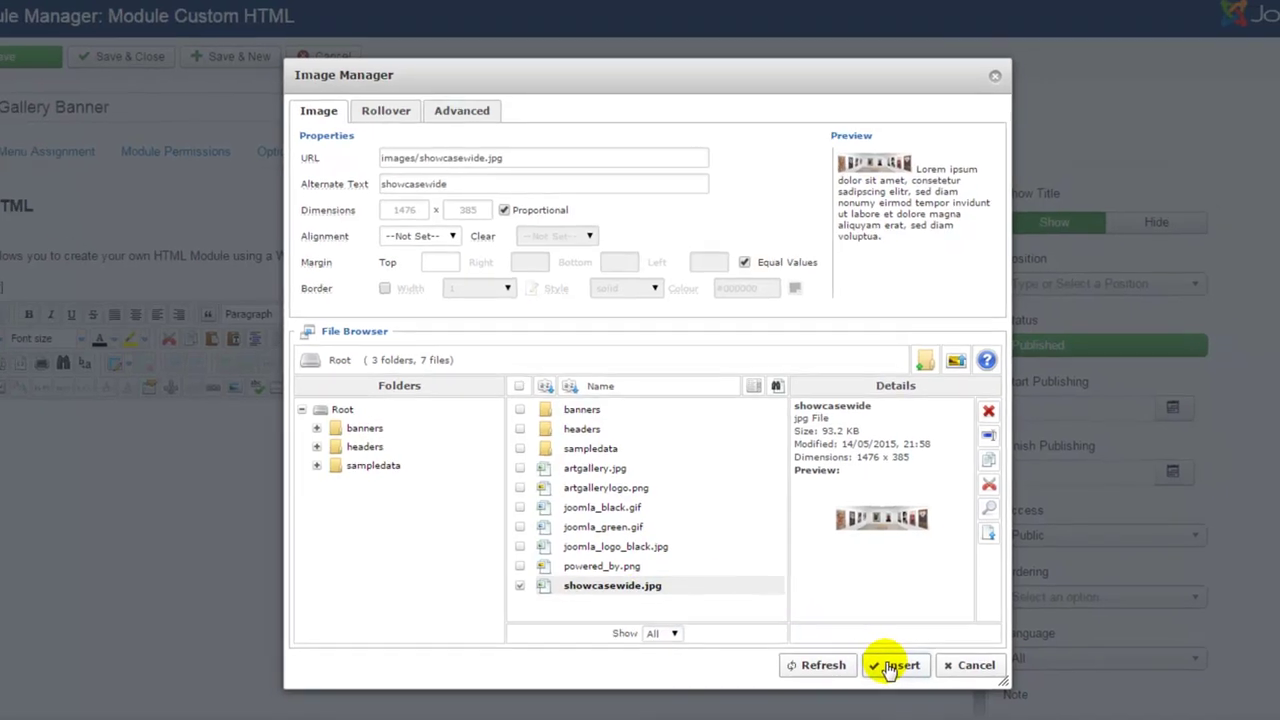
click(896, 665)
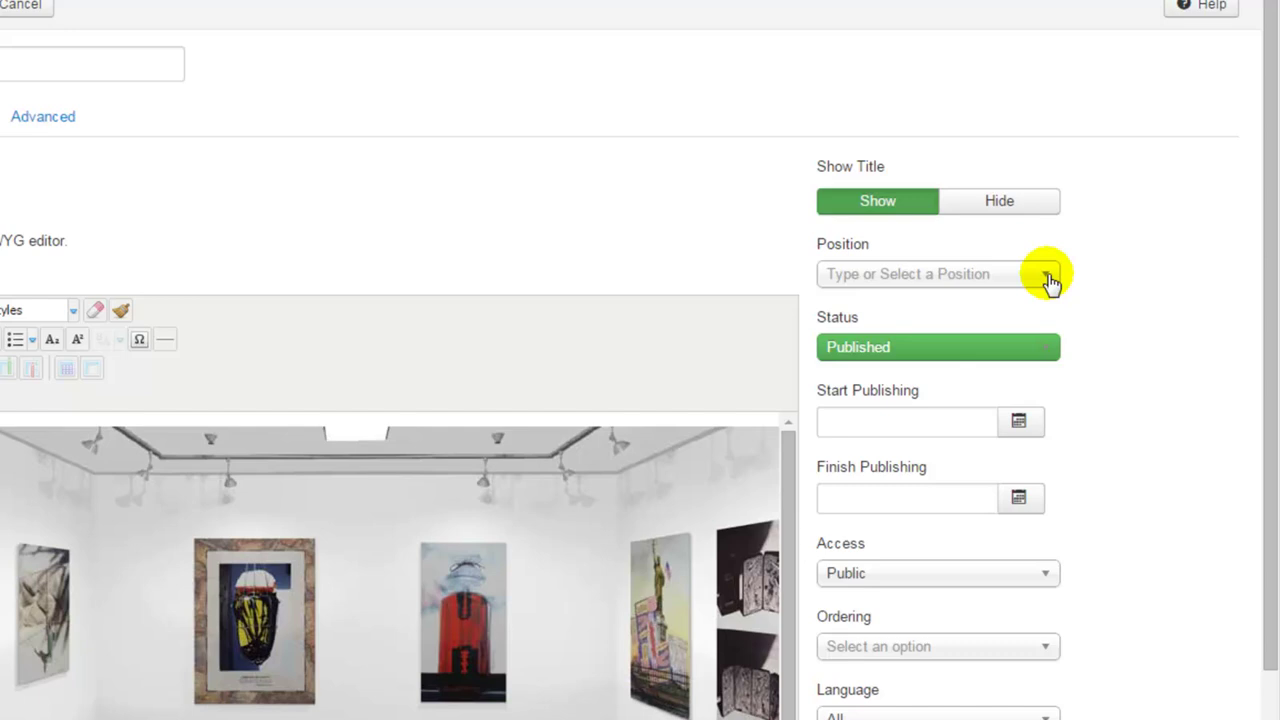
Set the banner module's position to Fullwidth [fullwidth].
click(1105, 318)
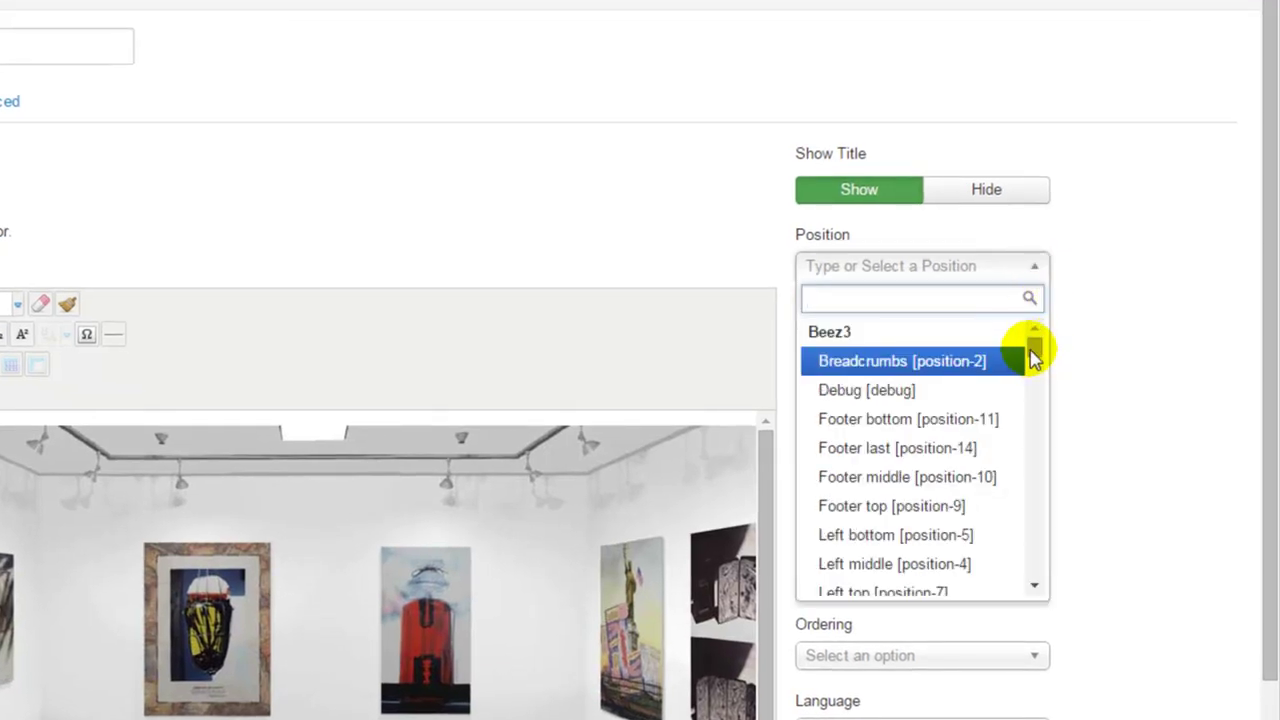
drag(1034, 352, 1040, 451)
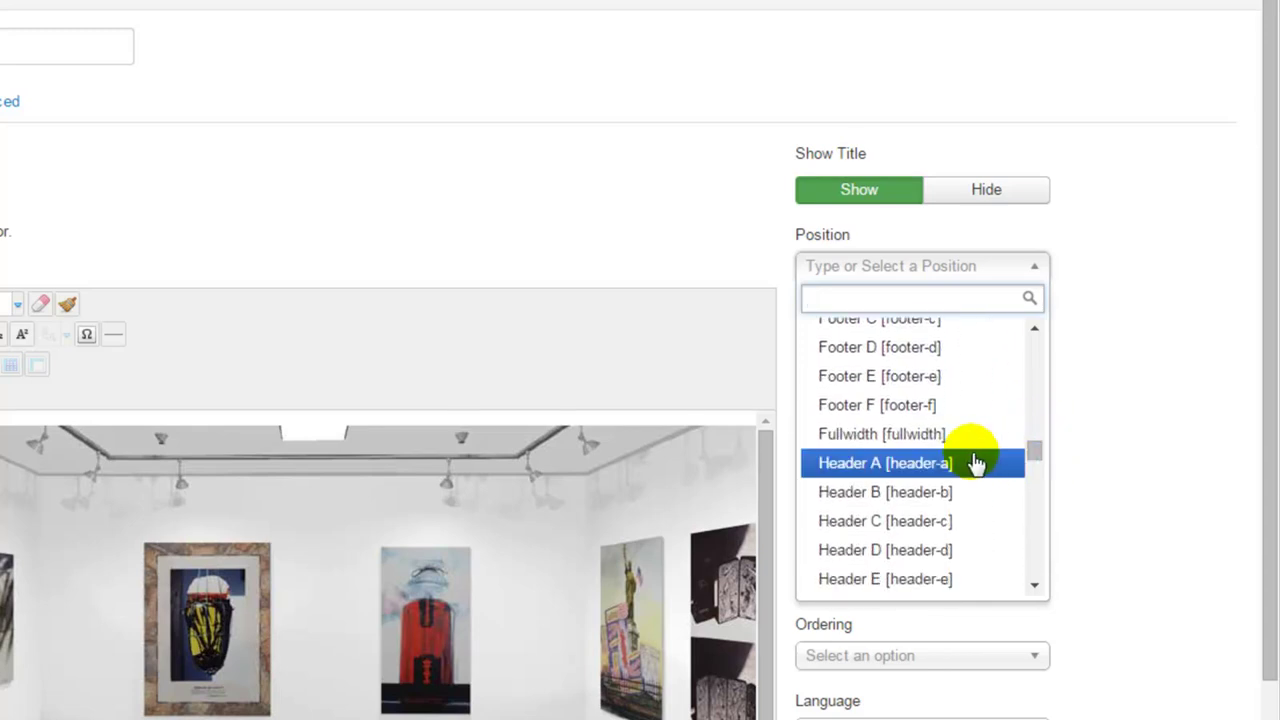
click(943, 436)
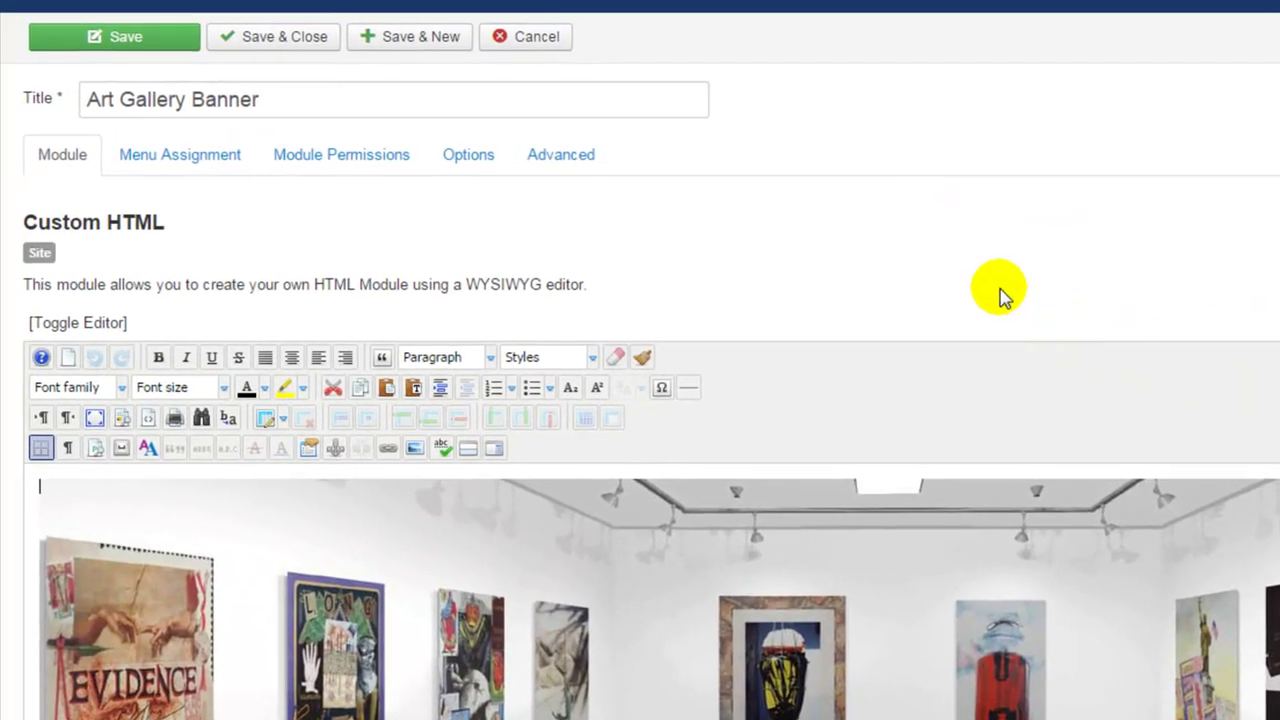
Keep the module assignment at "On all pages" and save the module.
click(180, 166)
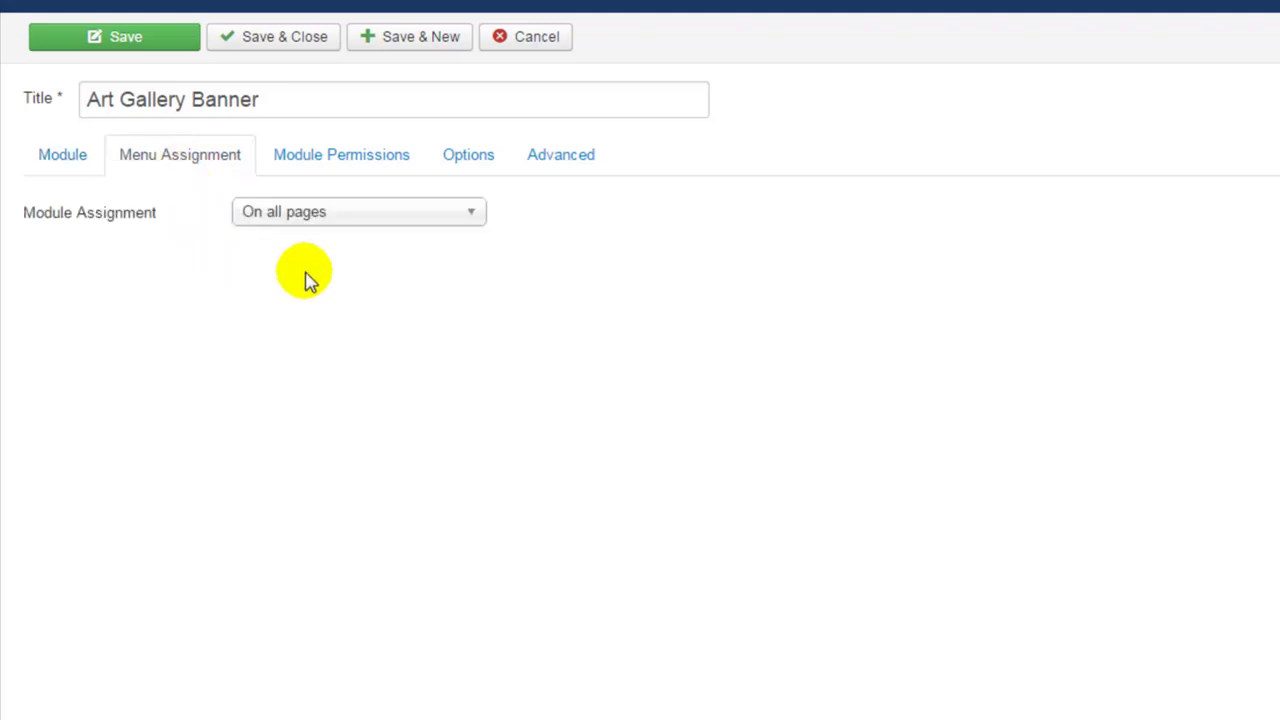
click(470, 224)
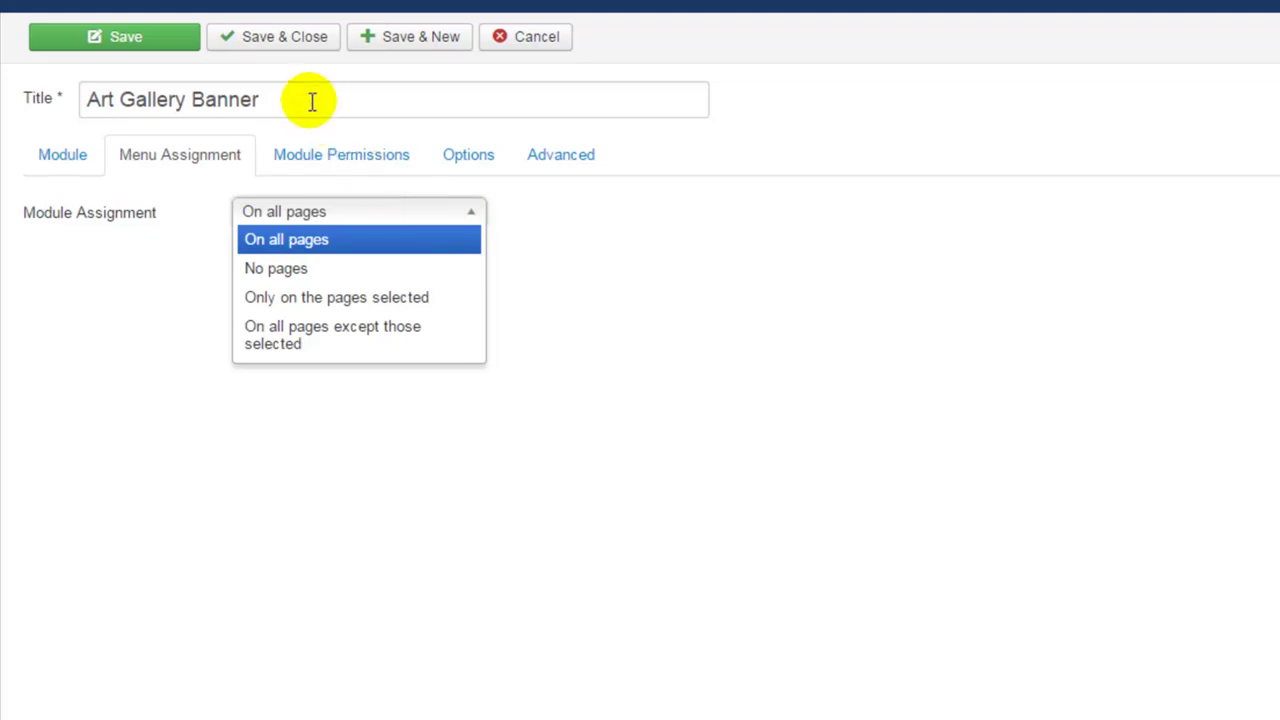
click(180, 50)
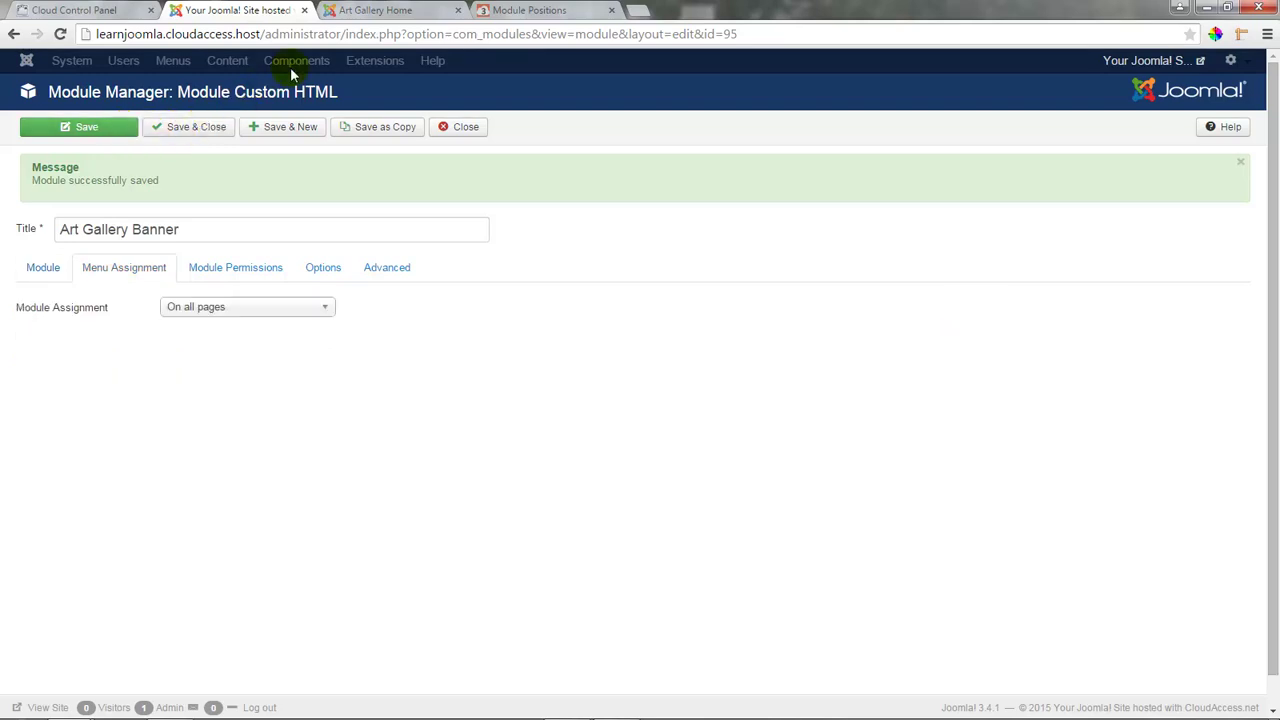
Reload the Art Gallery home page and check the banner's responsiveness in a separate, resized browser window, then return the page to the main window.
click(355, 13)
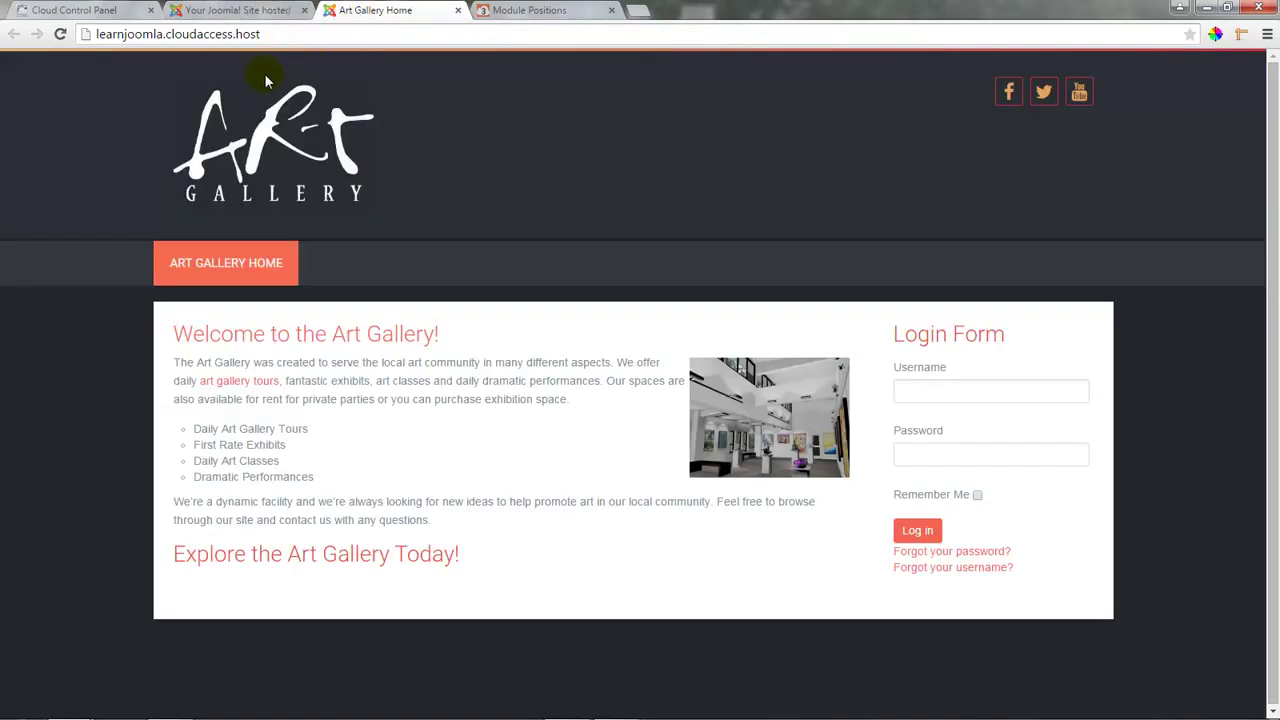
click(61, 36)
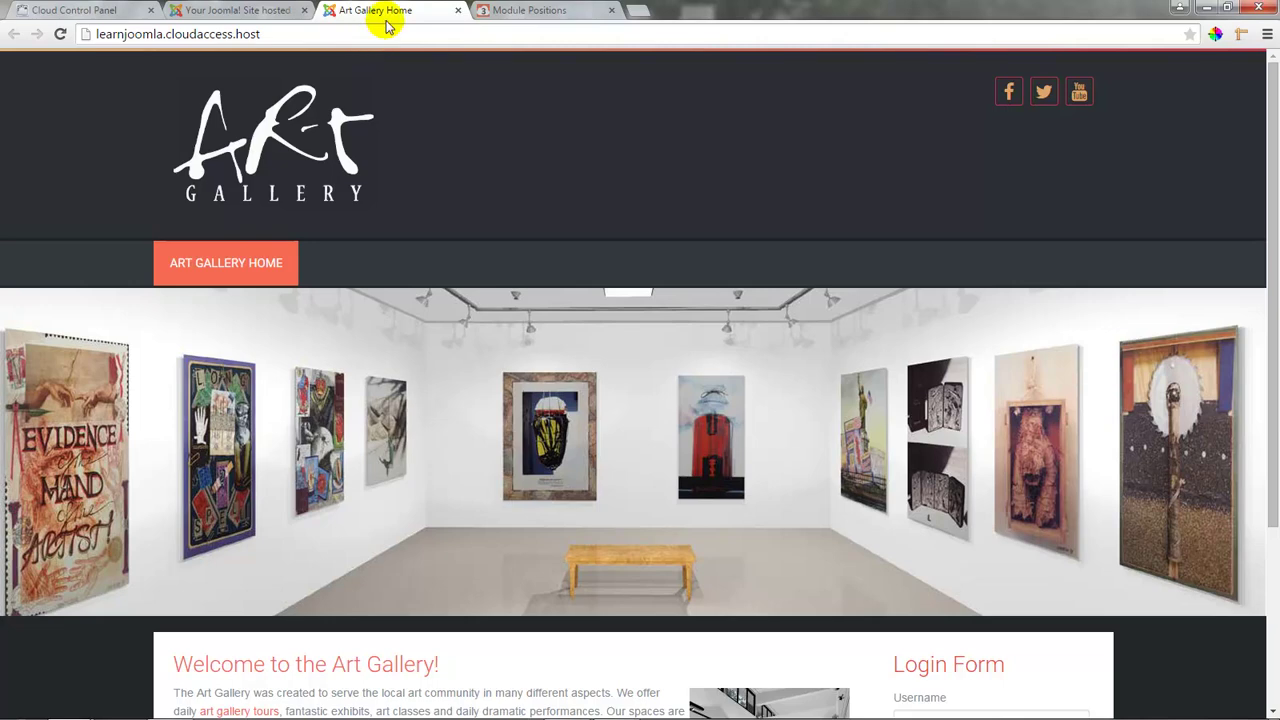
drag(378, 14, 376, 61)
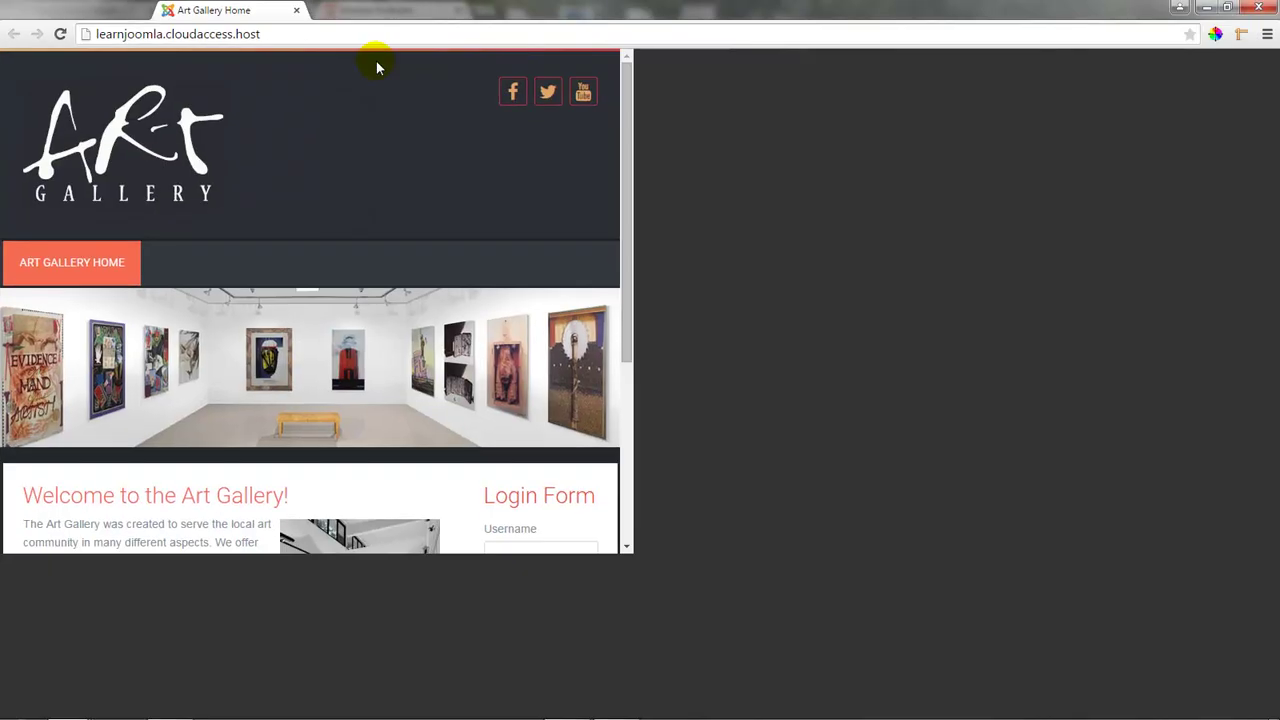
click(1227, 7)
drag(540, 60, 662, 66)
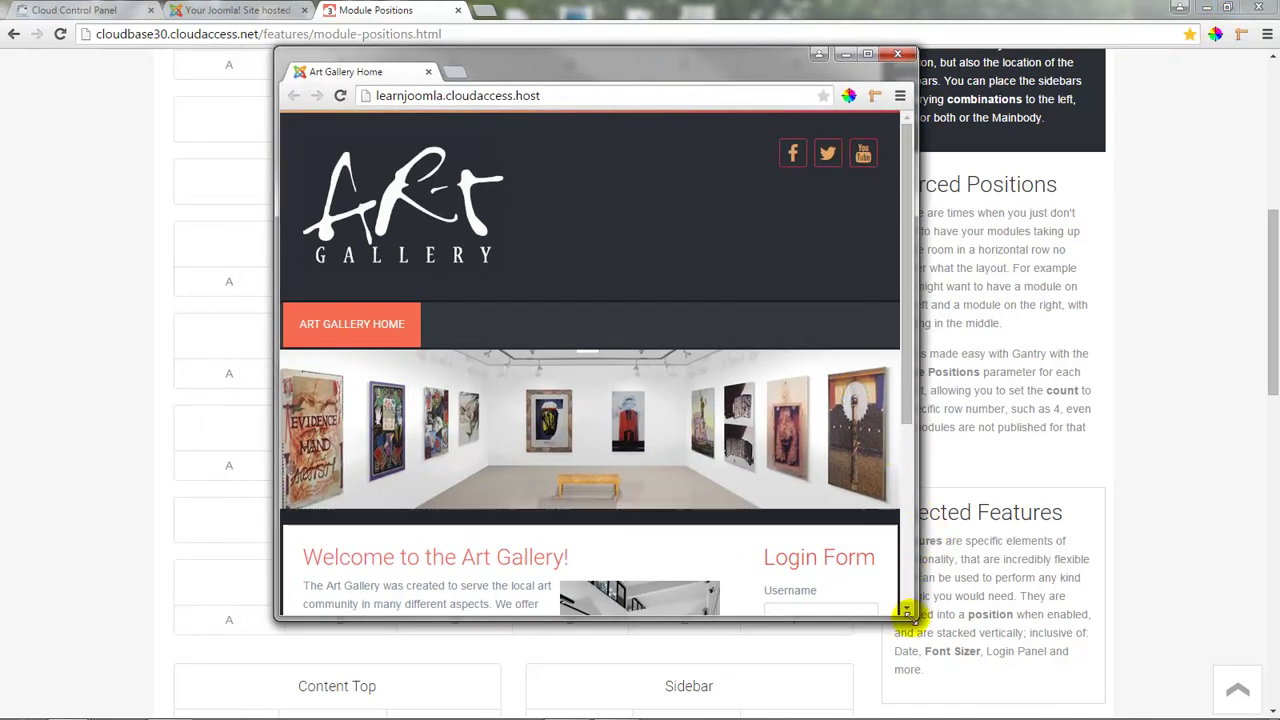
drag(915, 617, 545, 482)
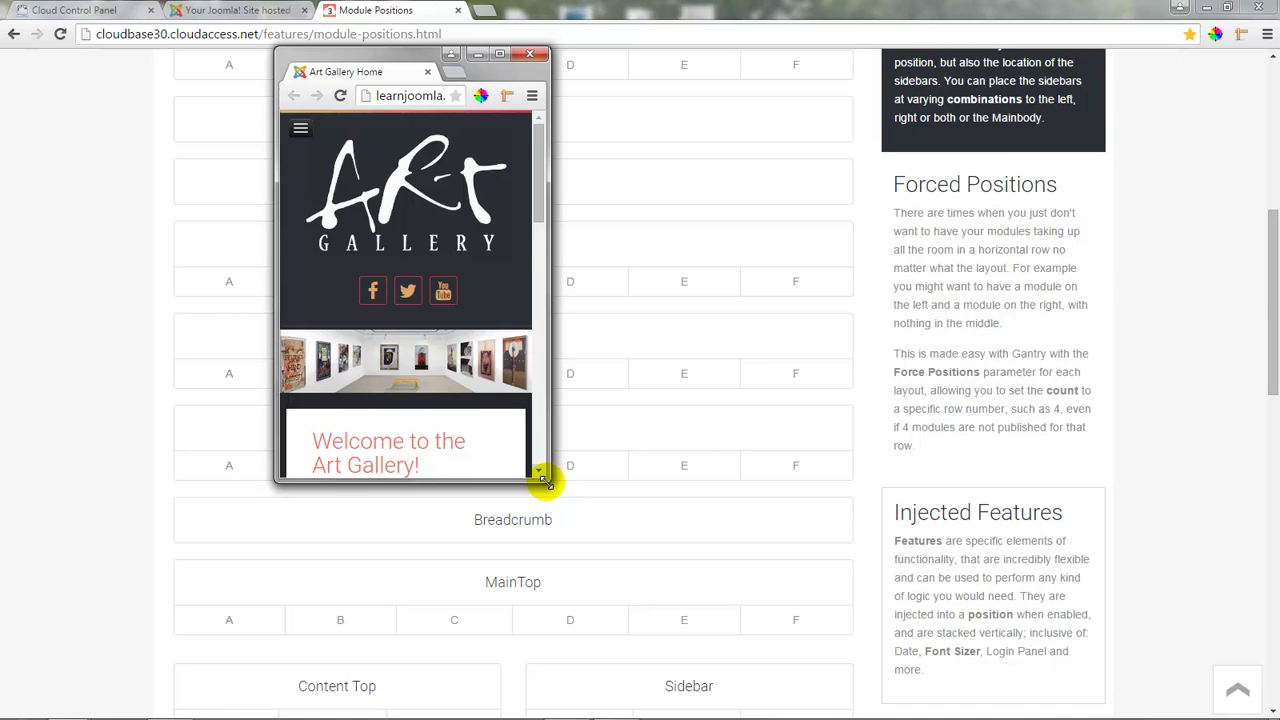
drag(545, 482, 929, 476)
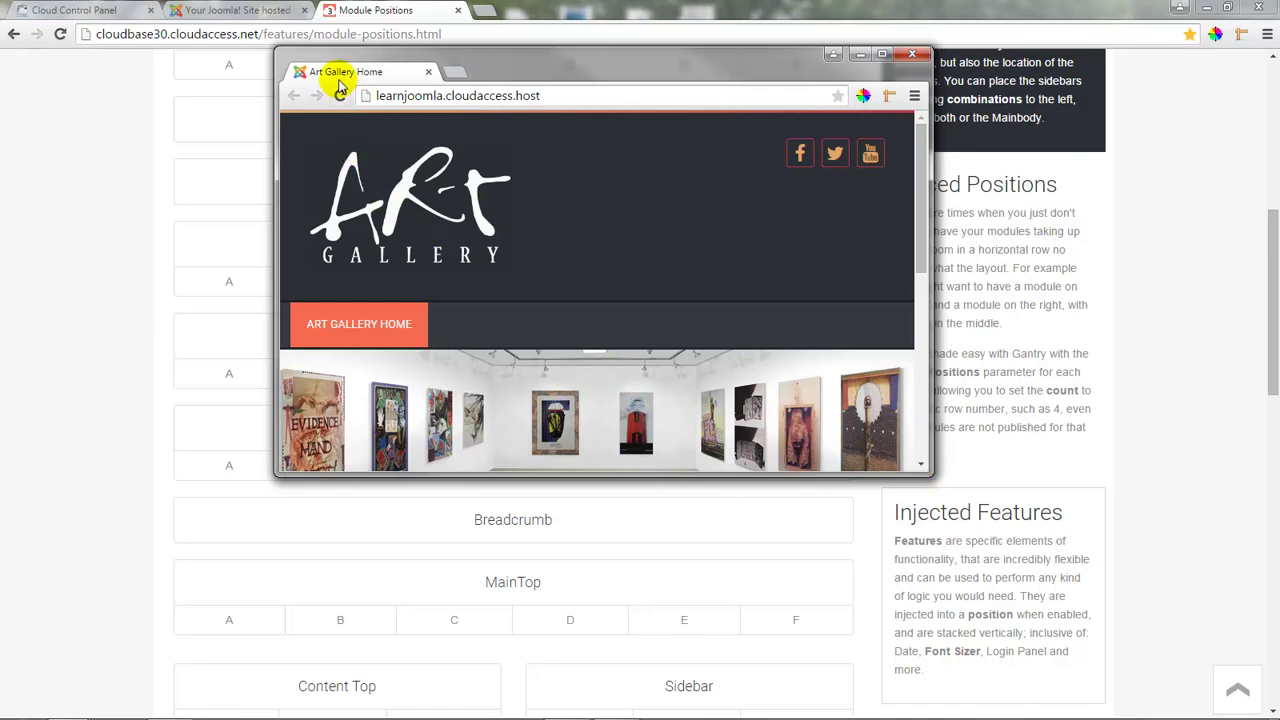
drag(338, 74, 334, 17)
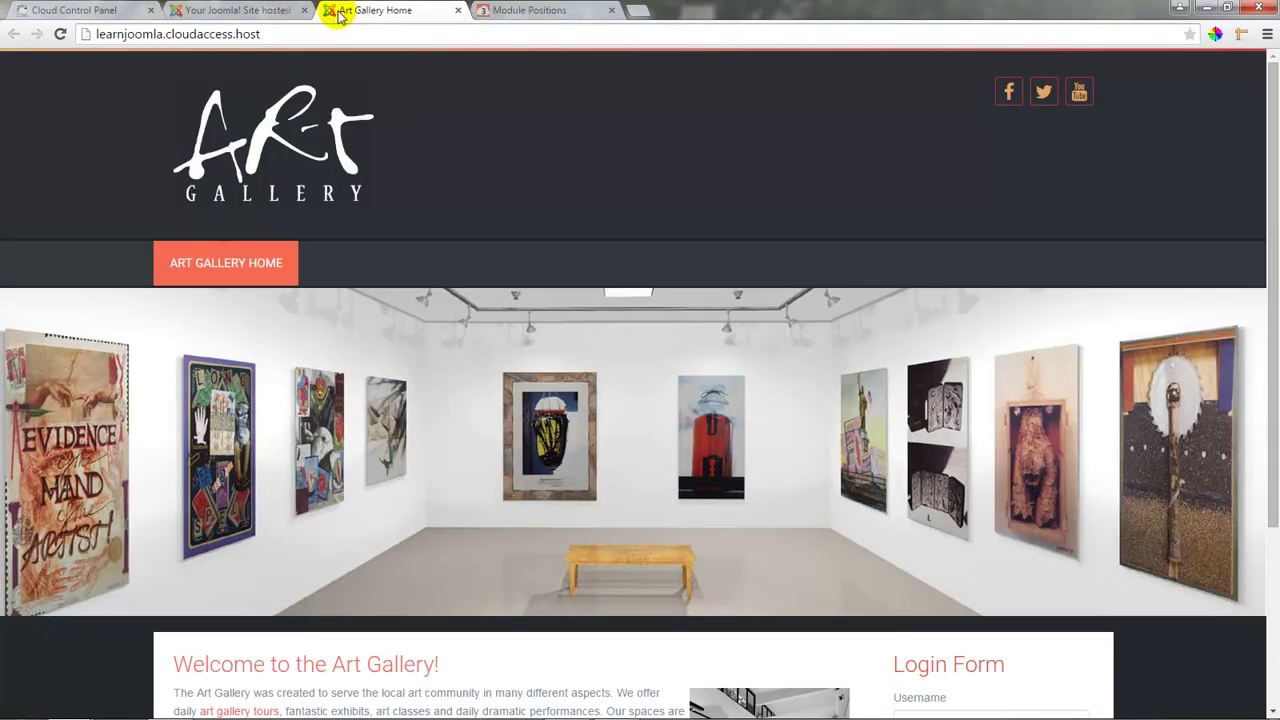